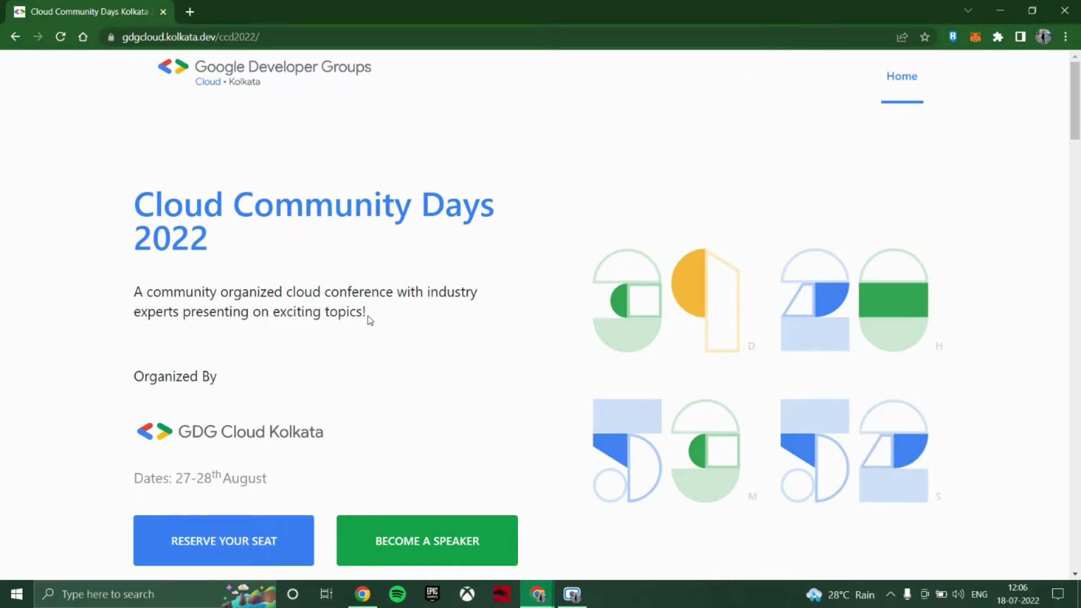
# Step: Select the two-line intro paragraph ending in 'topics!' on the CCD 2022 home page
pyautogui.moveTo(367, 319); pyautogui.dragTo(133, 291)
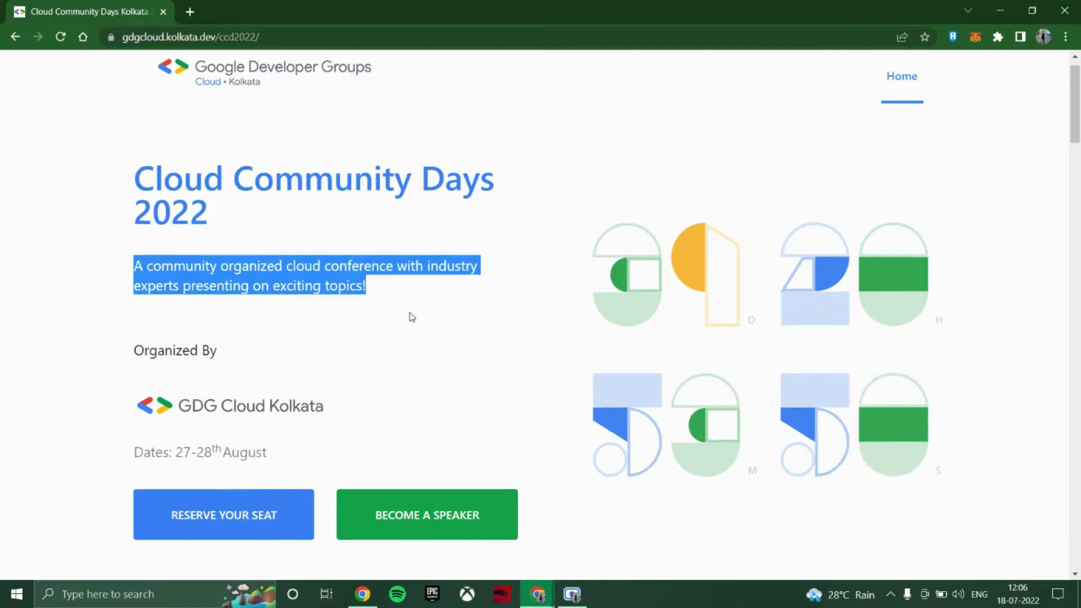
# Step: Clear the selection, highlight and clear 'Dates: 27-28', then scroll to the Hello, CCD'22 section
pyautogui.scroll(-2, 133, 307)
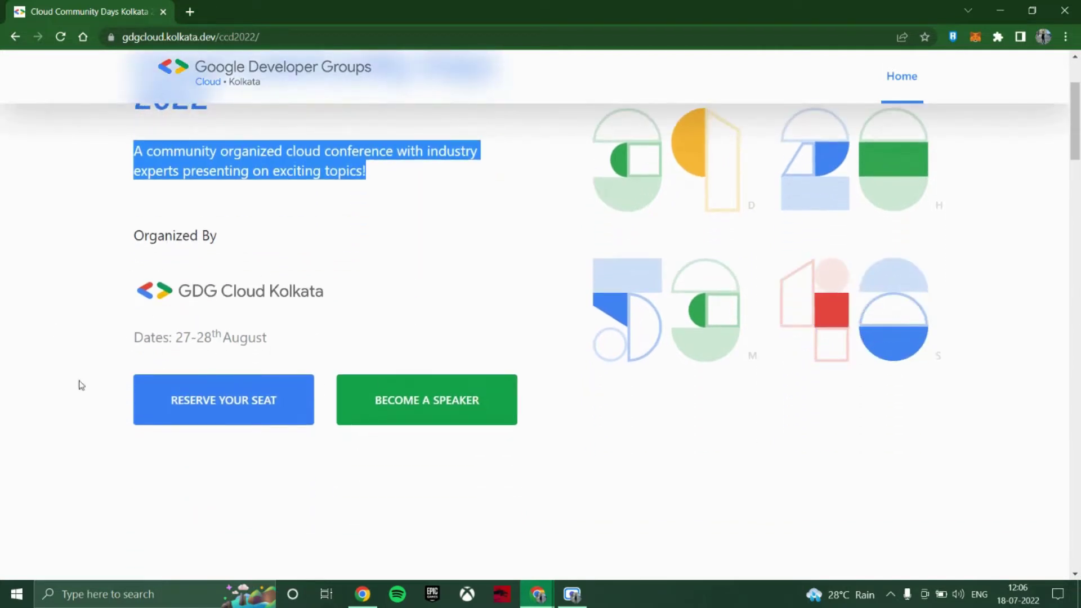
pyautogui.click(130, 344)
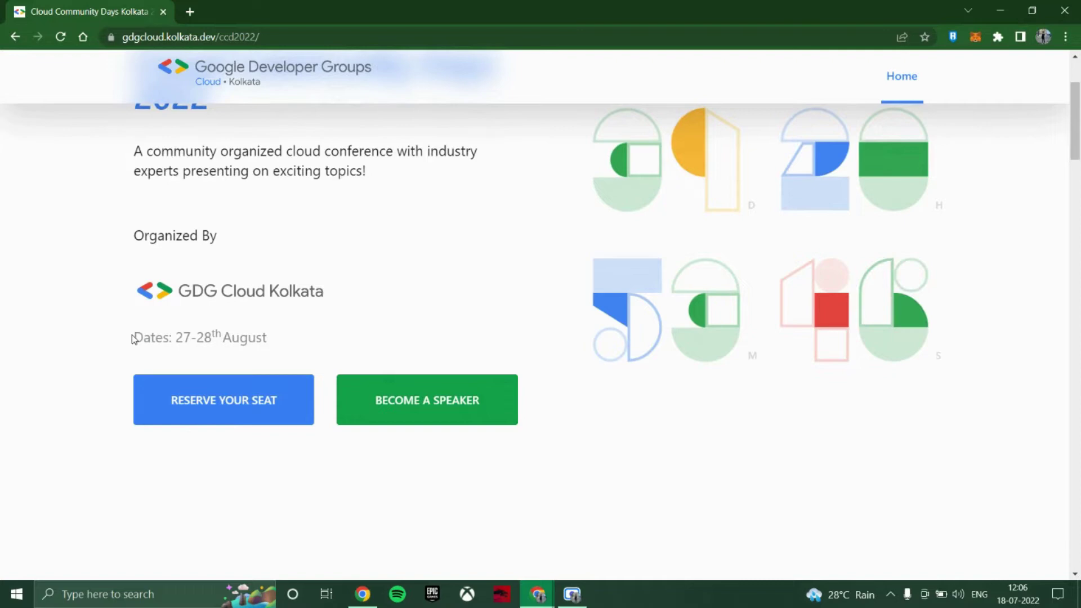
pyautogui.moveTo(134, 338); pyautogui.dragTo(220, 336)
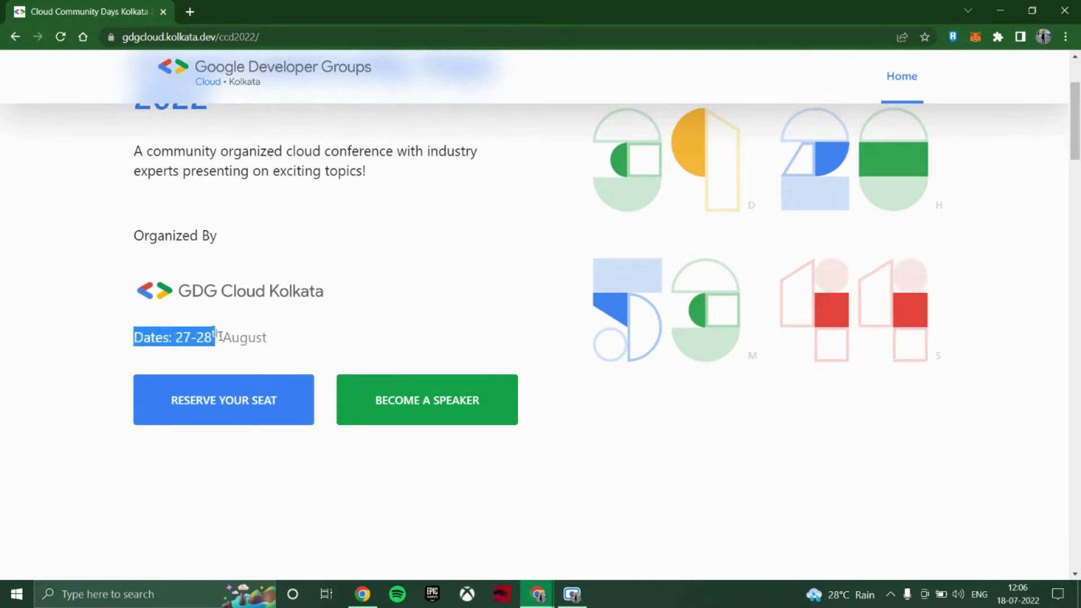
pyautogui.click(287, 337)
pyautogui.scroll(-2, 490, 273)
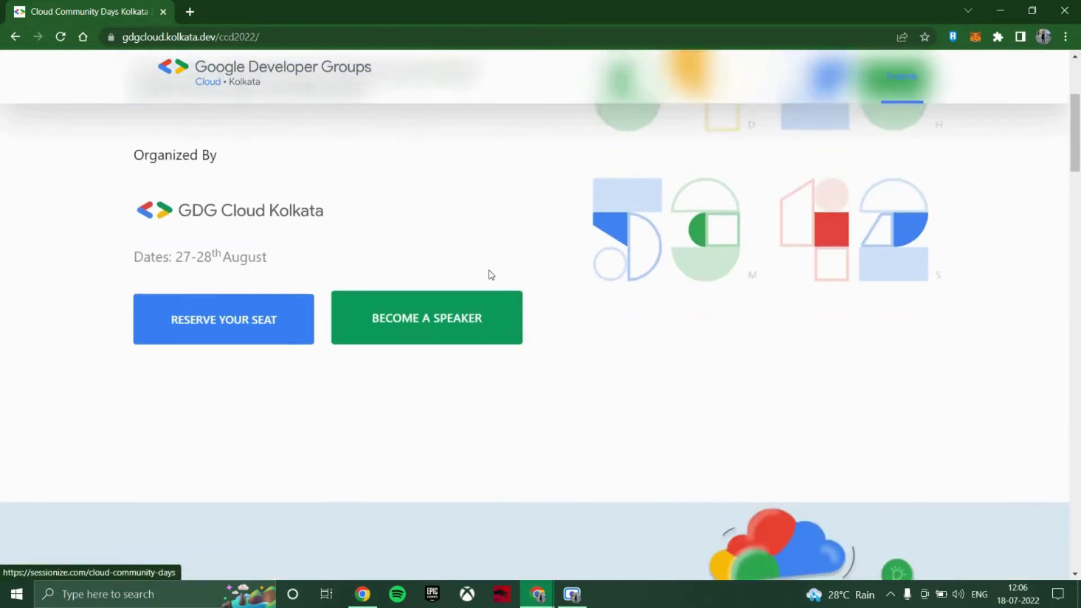
pyautogui.scroll(4, 268, 290)
pyautogui.scroll(-2, 268, 291)
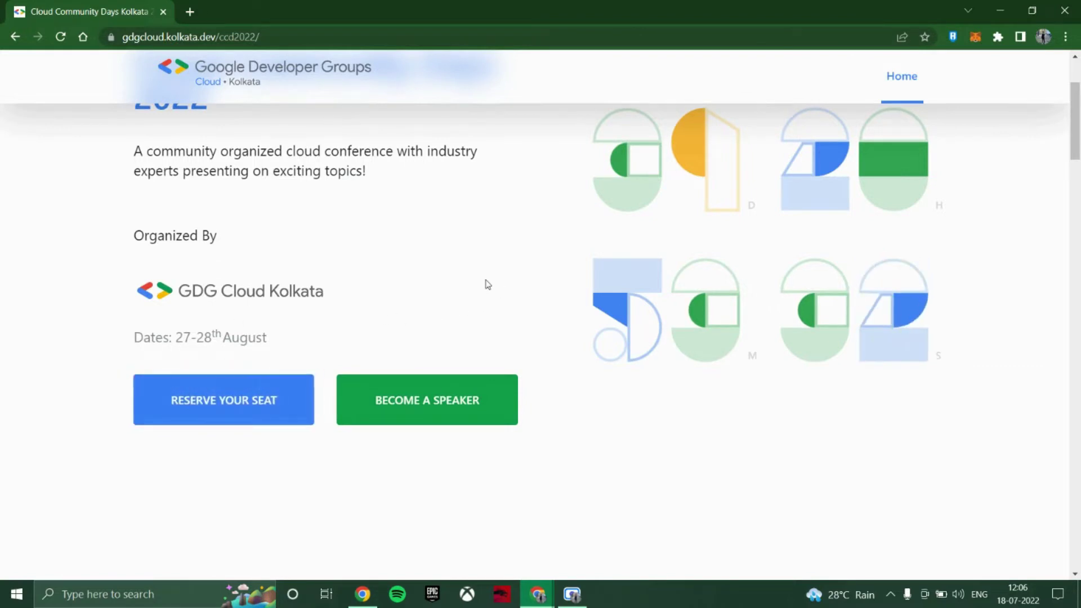
# Step: Scroll down to the FAQ and highlight, then clear, the 'Free event' answer text
pyautogui.scroll(-5, 477, 338)
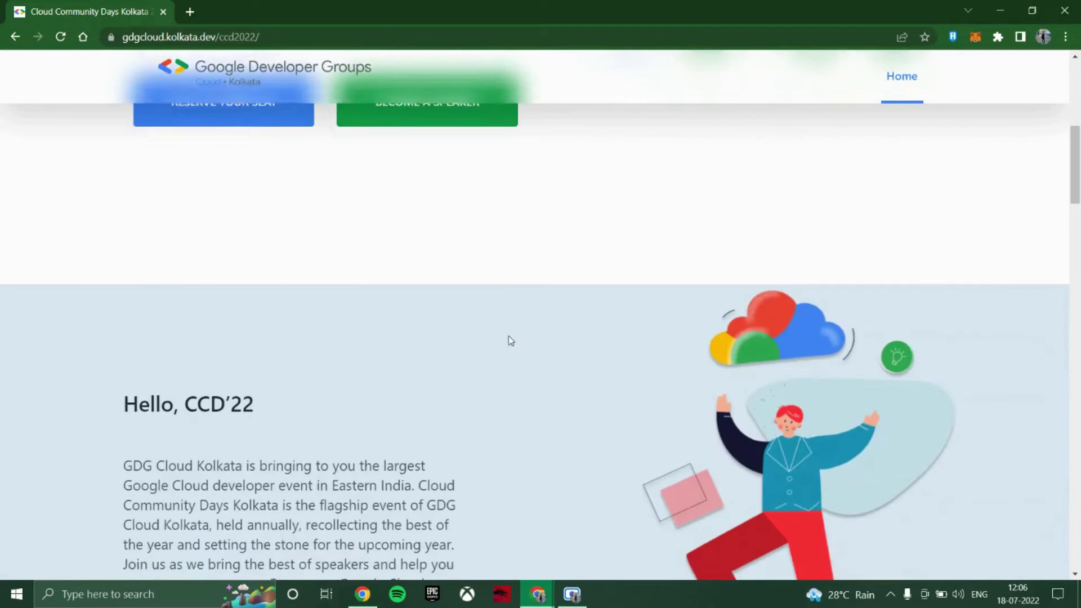
pyautogui.scroll(-3, 508, 341)
pyautogui.scroll(-5, 516, 341)
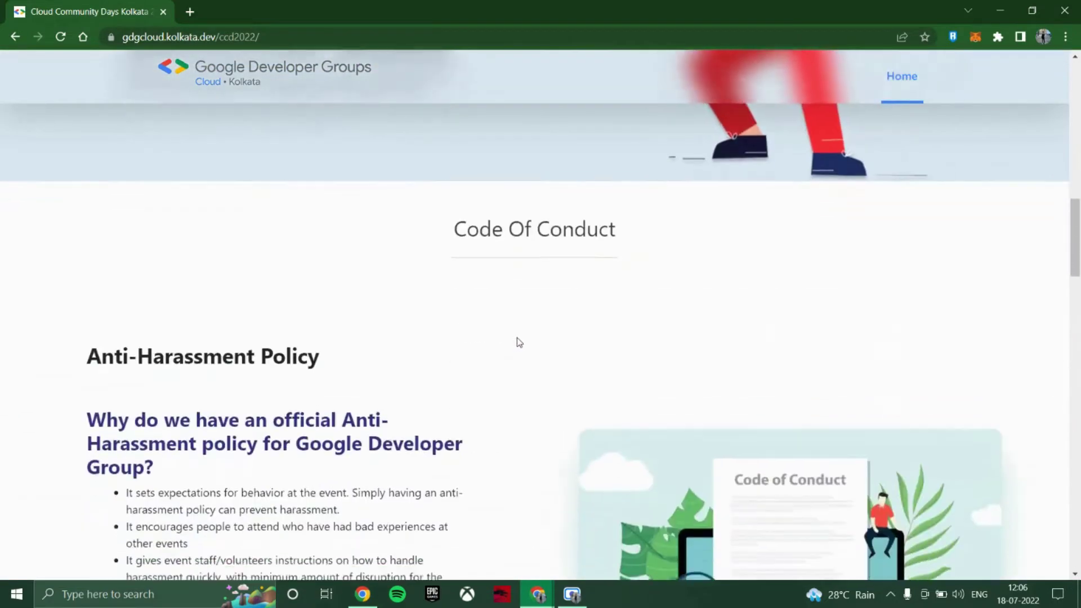
pyautogui.scroll(-10, 519, 342)
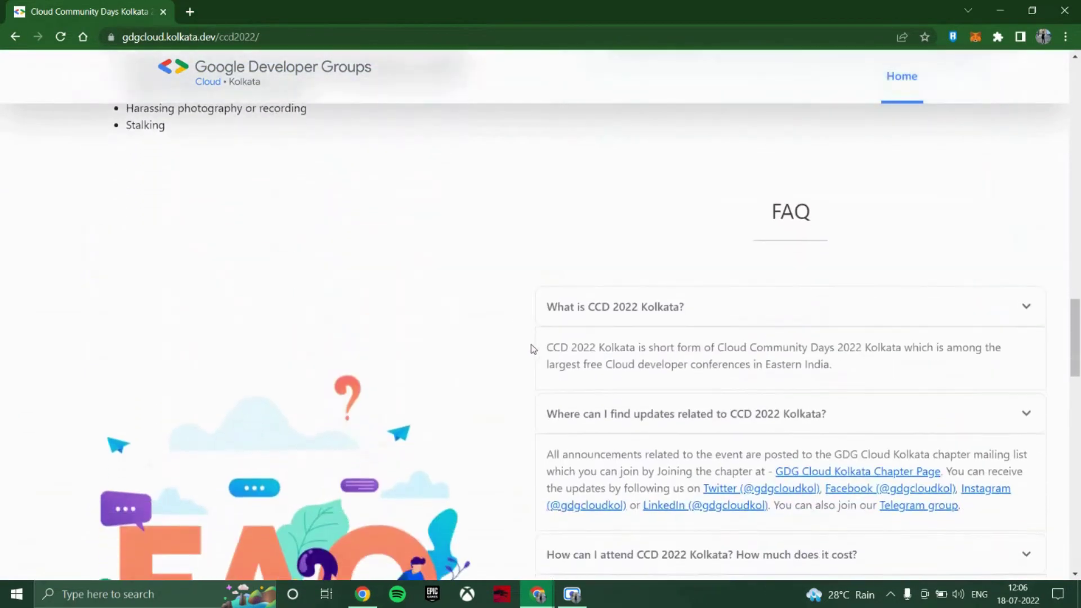
pyautogui.scroll(-1, 515, 301)
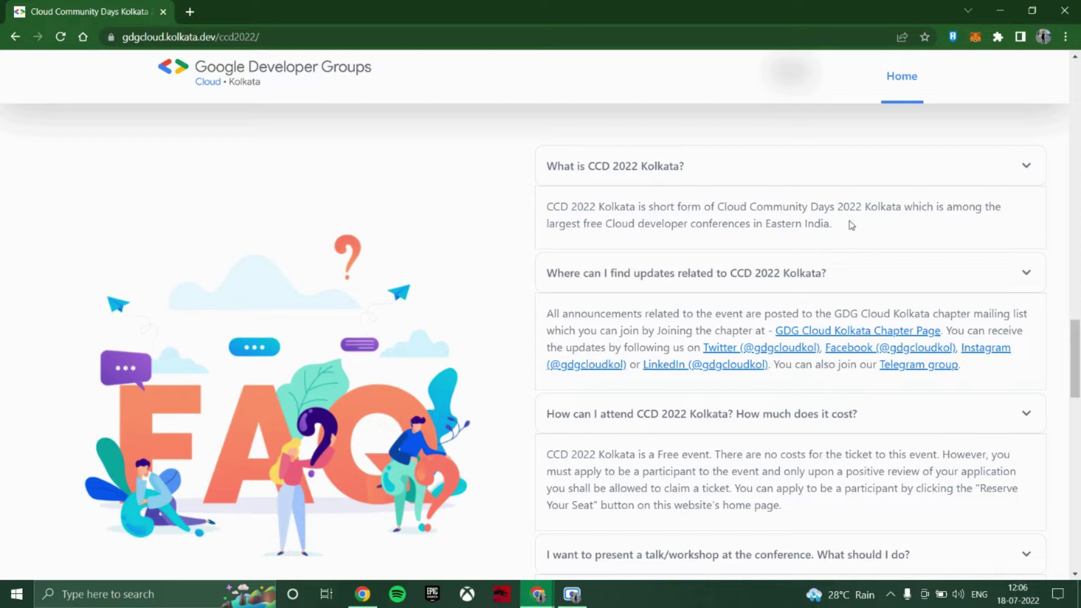
pyautogui.scroll(-1, 620, 304)
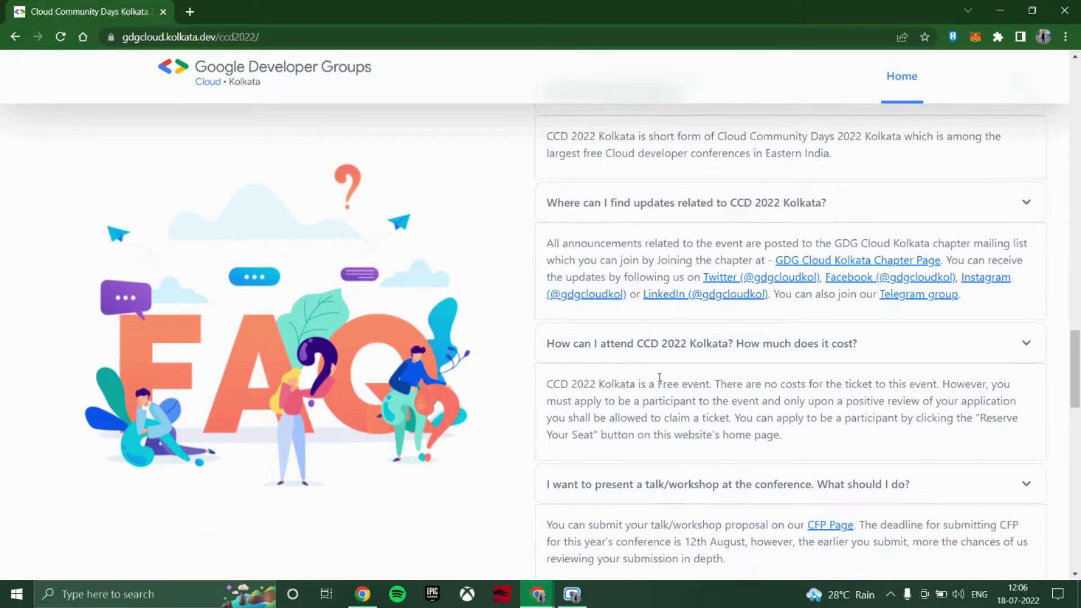
pyautogui.moveTo(655, 384); pyautogui.dragTo(716, 384)
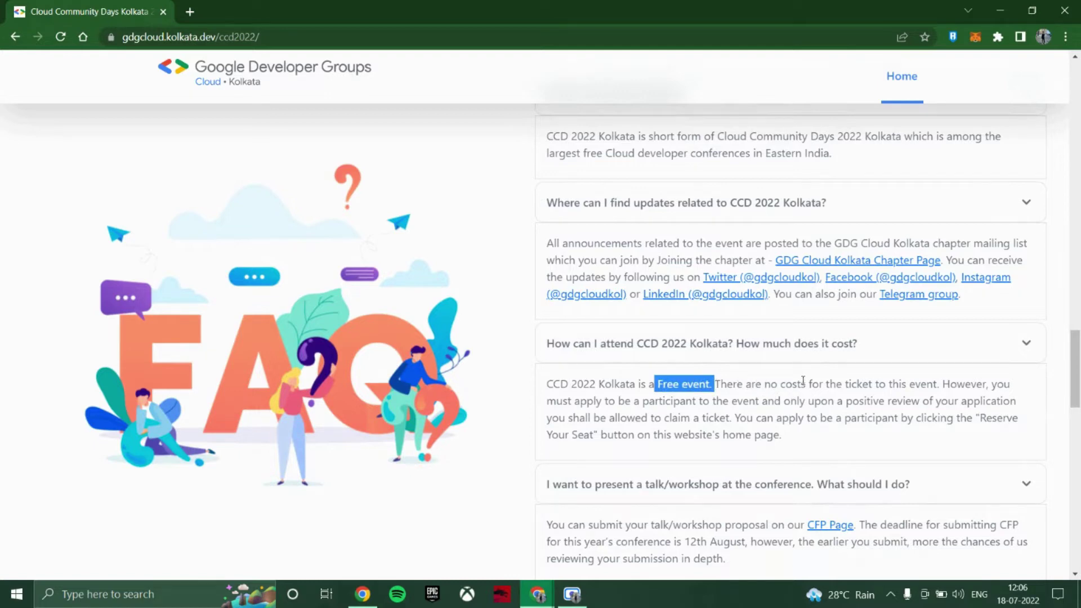
pyautogui.moveTo(919, 384); pyautogui.dragTo(839, 384)
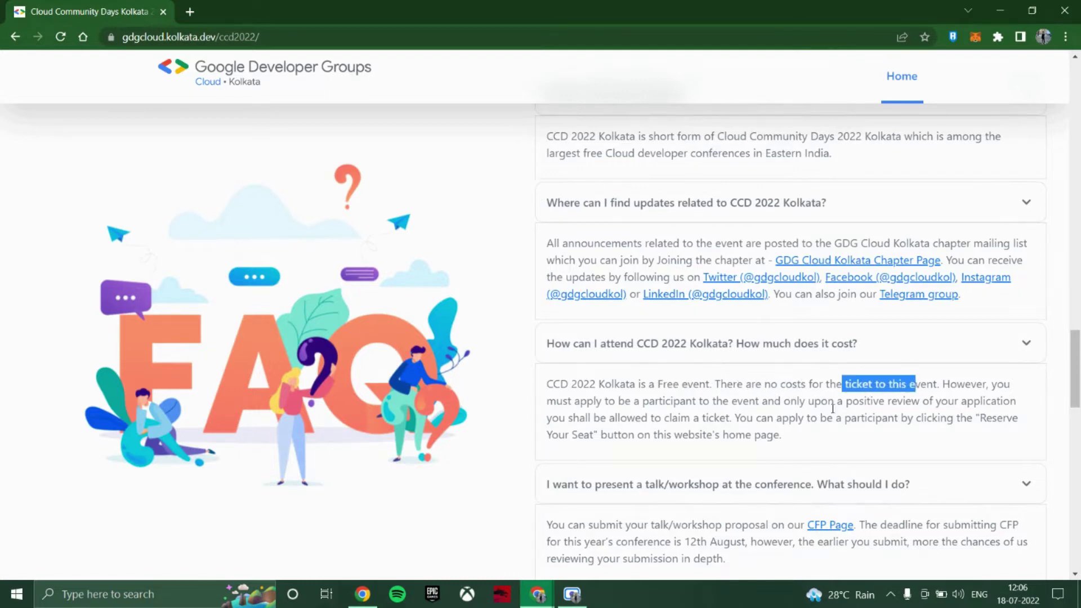
pyautogui.click(824, 412)
# Step: Scroll on past the Sponsors section, then back up toward the page top
pyautogui.scroll(-2, 826, 417)
pyautogui.scroll(-1, 603, 367)
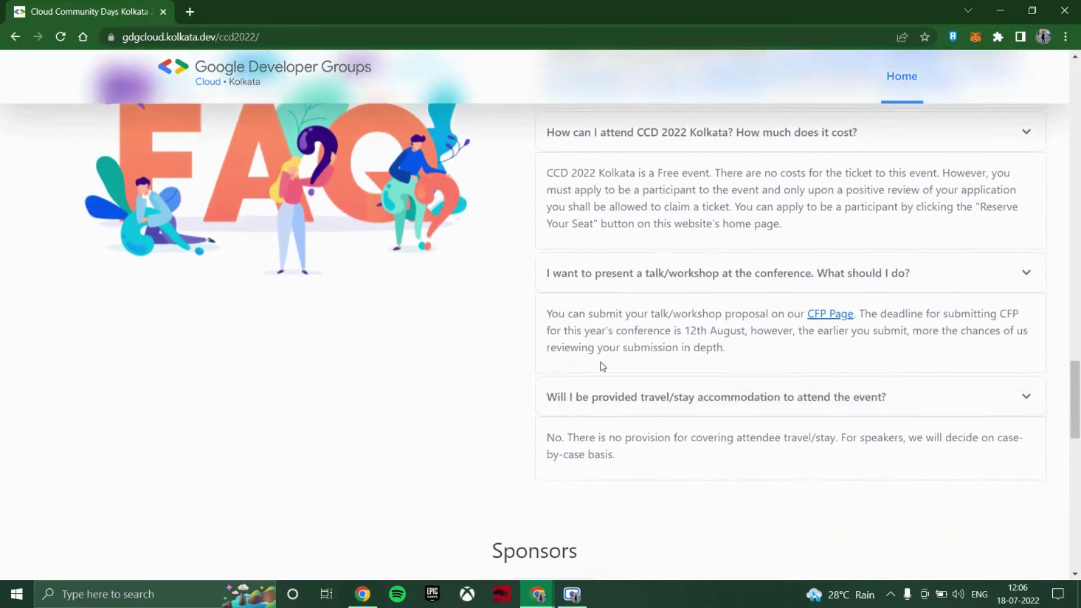
pyautogui.scroll(-1, 462, 397)
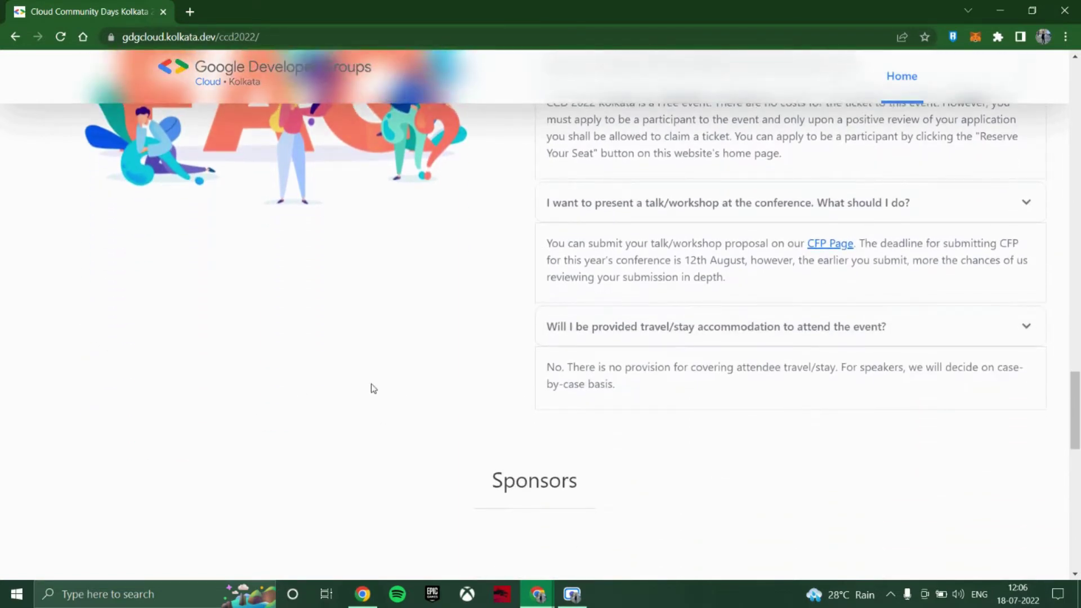
pyautogui.scroll(-5, 374, 389)
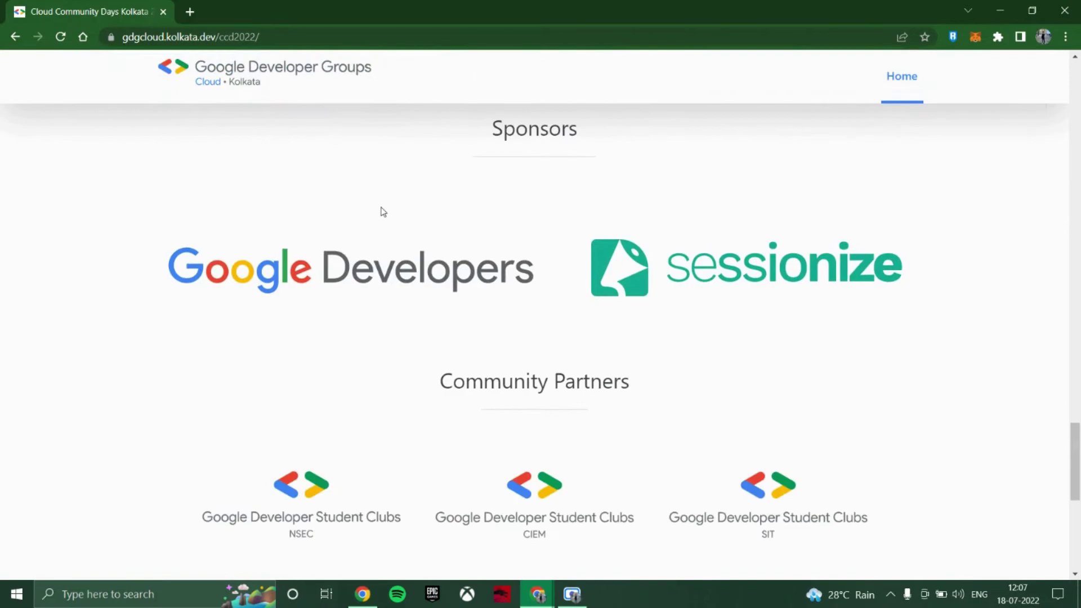
pyautogui.scroll(12, 406, 356)
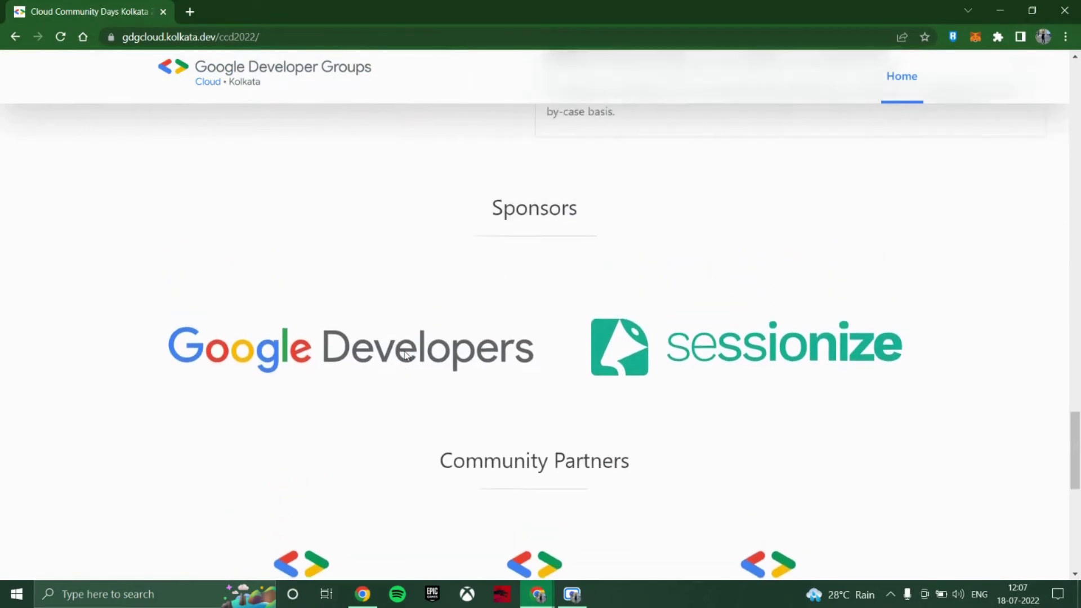
pyautogui.scroll(15, 397, 362)
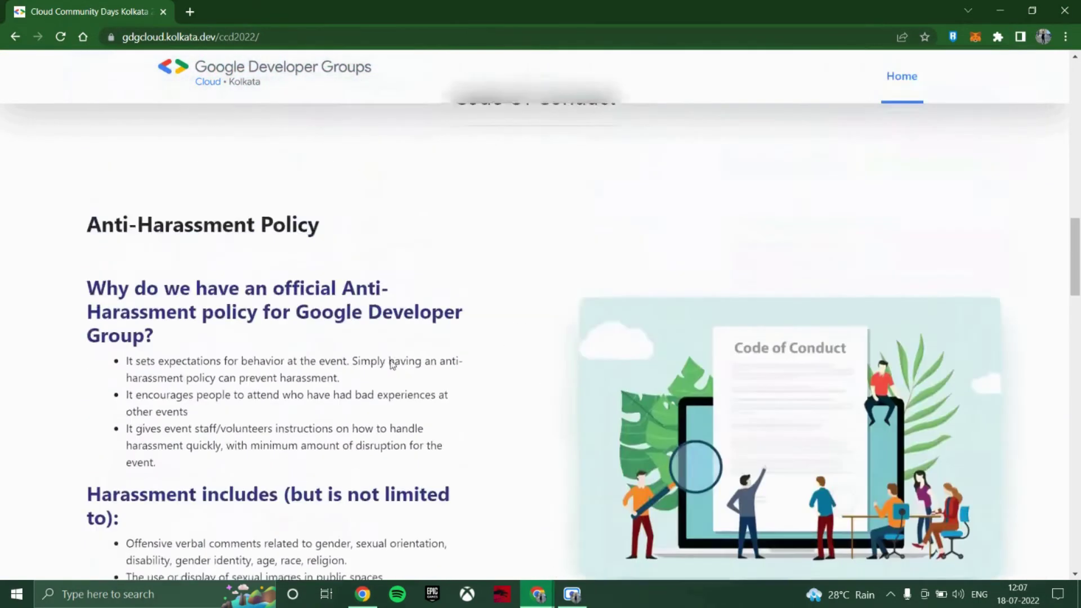
pyautogui.scroll(2, 392, 365)
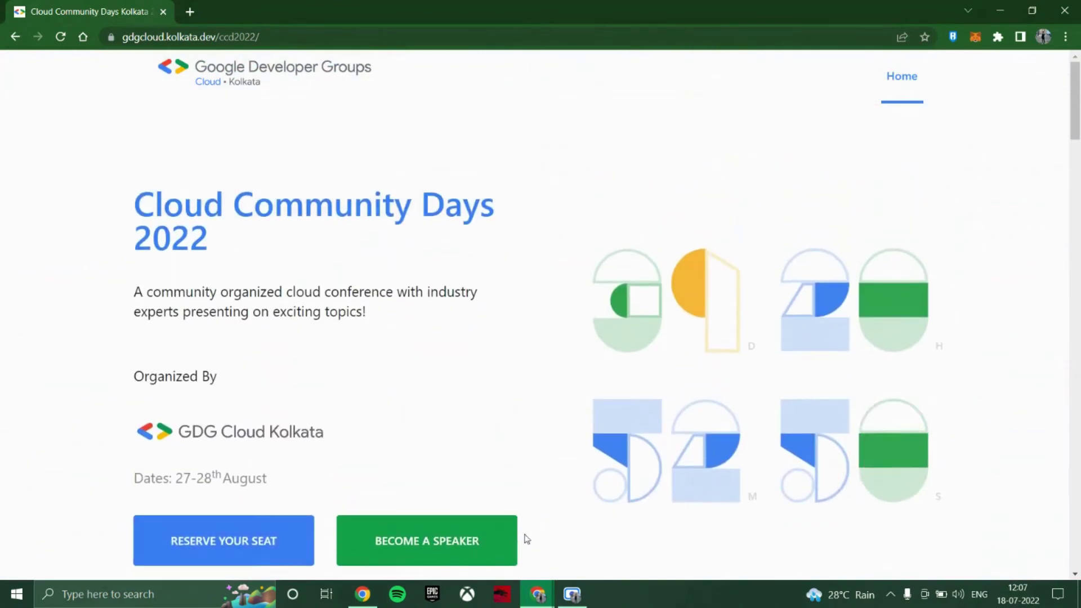
# Step: Bring the incognito window forward and open the participant application form via Apply for Ticket
pyautogui.moveTo(538, 591)
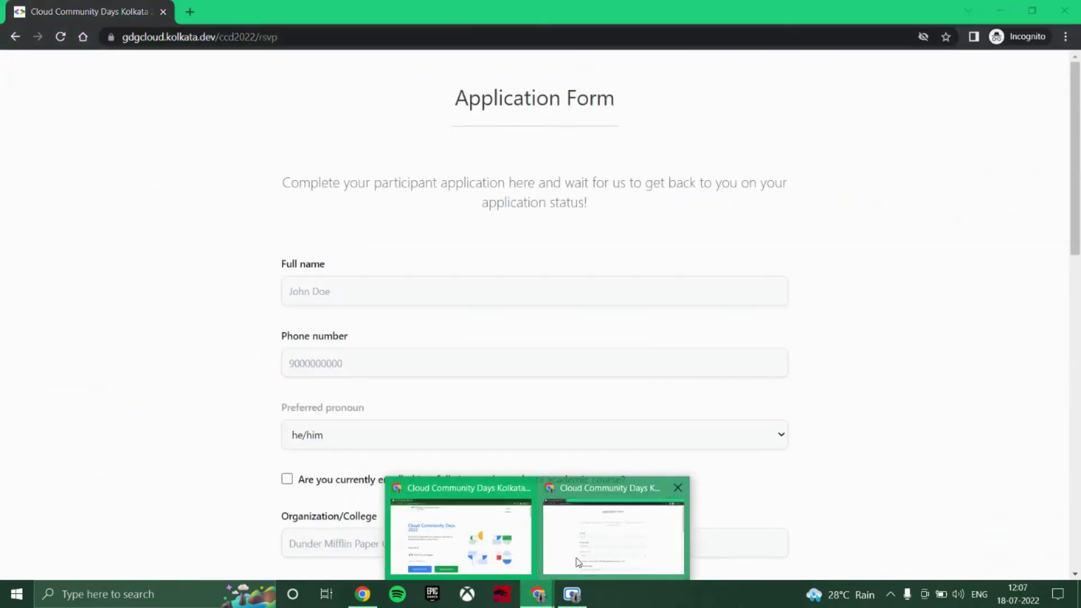
pyautogui.click(563, 557)
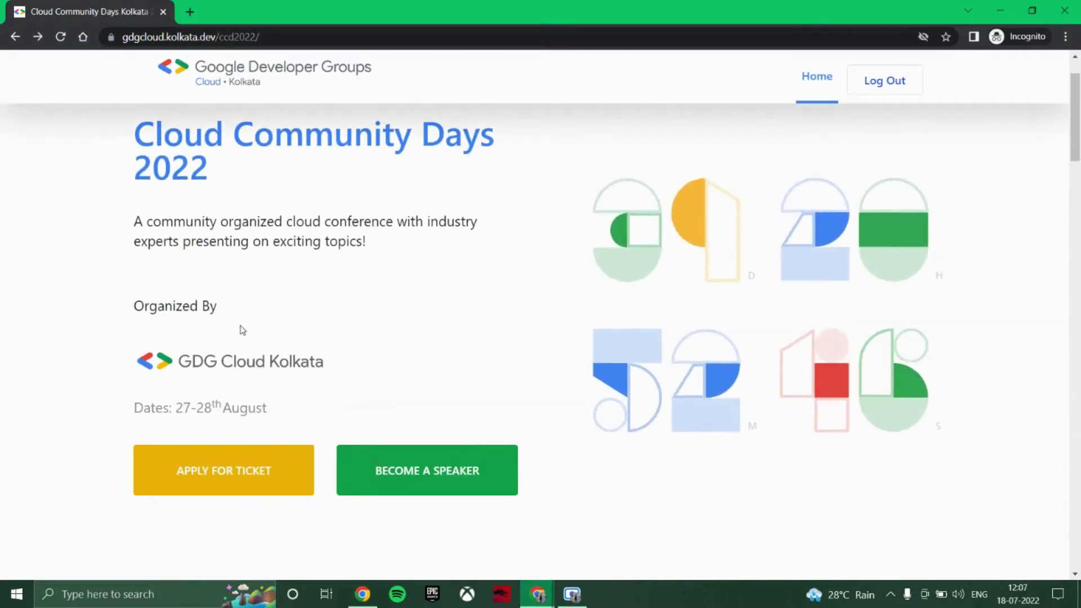
pyautogui.scroll(2, 225, 254)
pyautogui.scroll(-2, 162, 297)
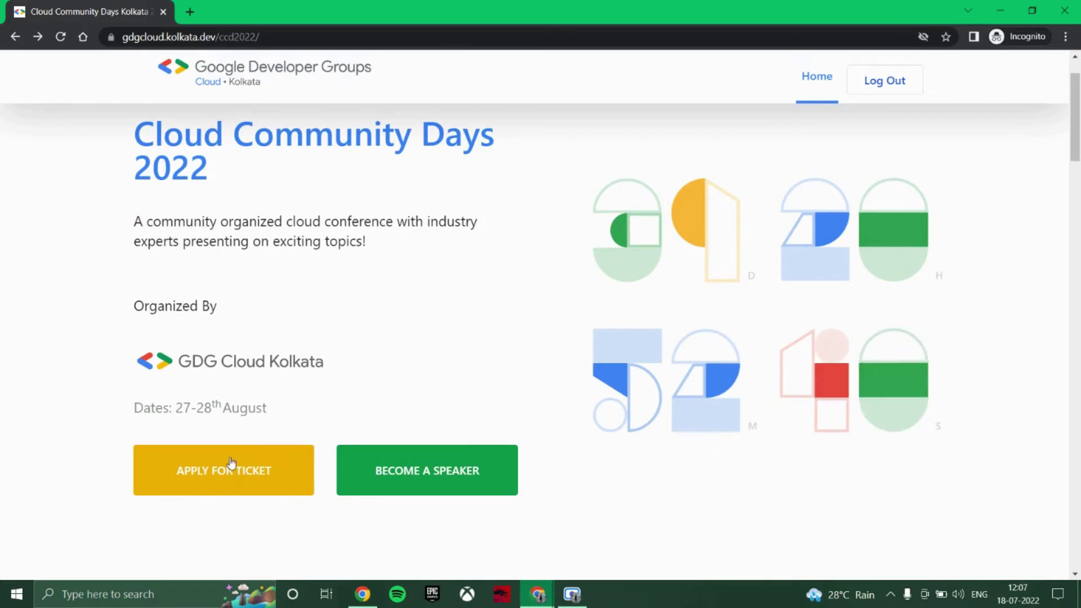
pyautogui.click(233, 478)
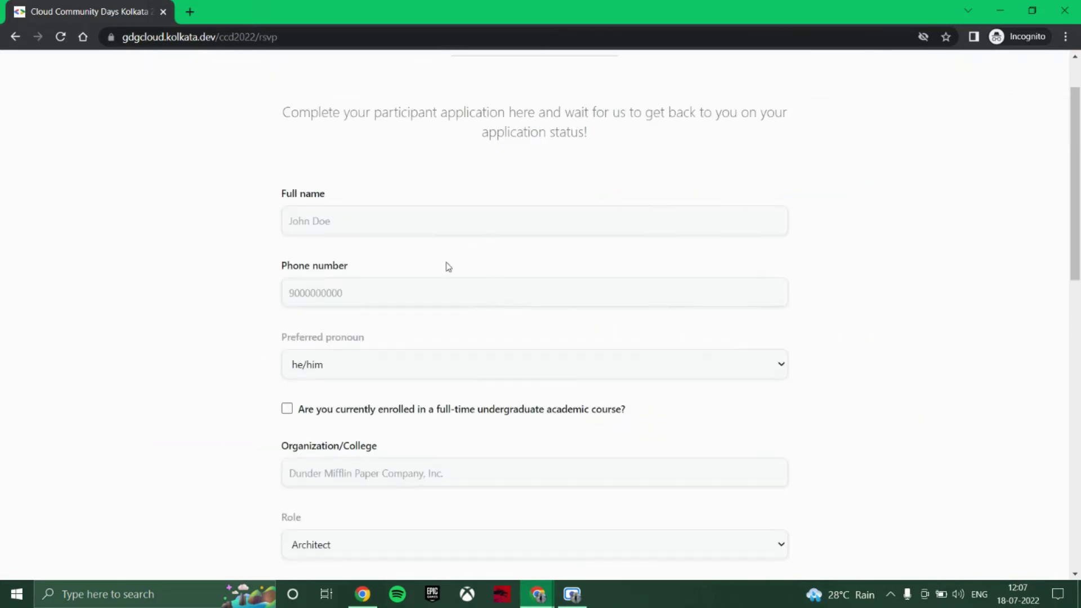
# Step: Highlight and clear the form heading, then scroll through the Full name, Phone, pronoun and Role fields
pyautogui.scroll(2, 337, 141)
pyautogui.moveTo(453, 119); pyautogui.dragTo(618, 108)
pyautogui.click(644, 111)
pyautogui.scroll(-2, 599, 169)
pyautogui.scroll(2, 451, 186)
pyautogui.scroll(-2, 340, 211)
pyautogui.scroll(-2, 304, 289)
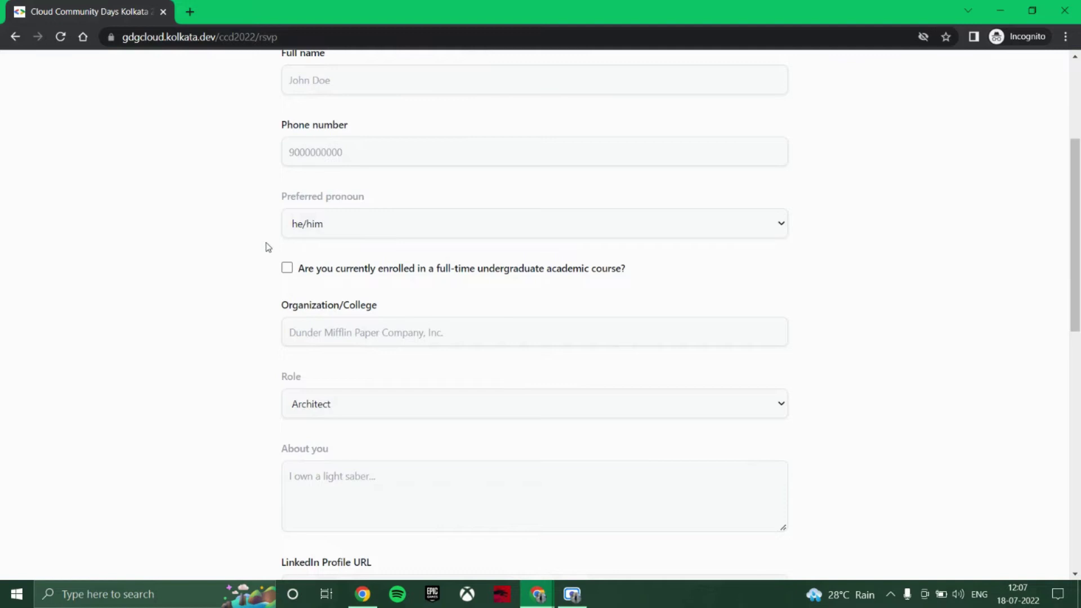
pyautogui.scroll(-1, 277, 332)
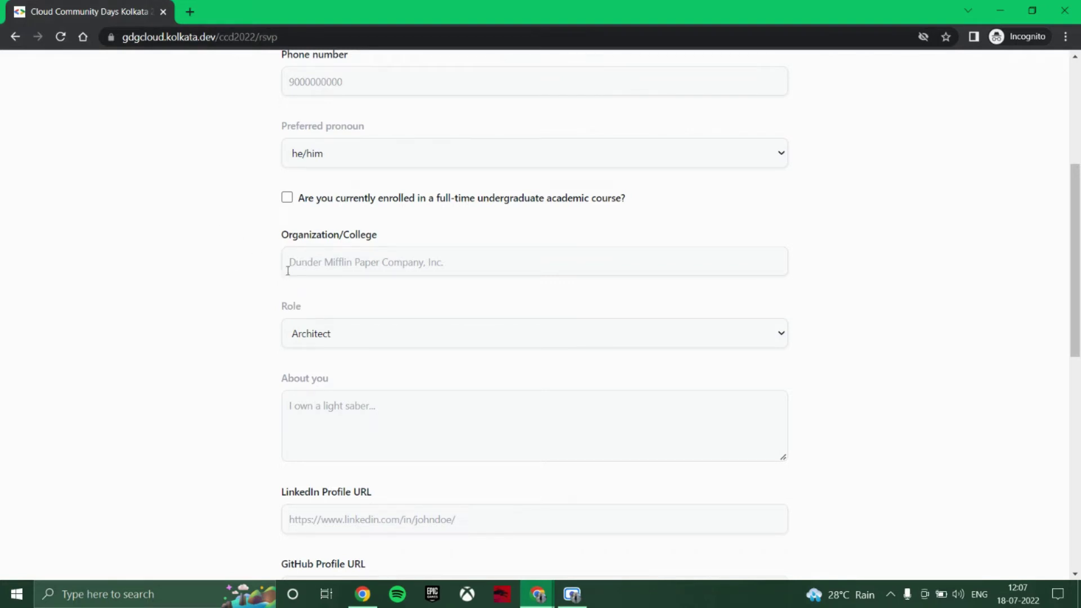
pyautogui.scroll(-1, 217, 303)
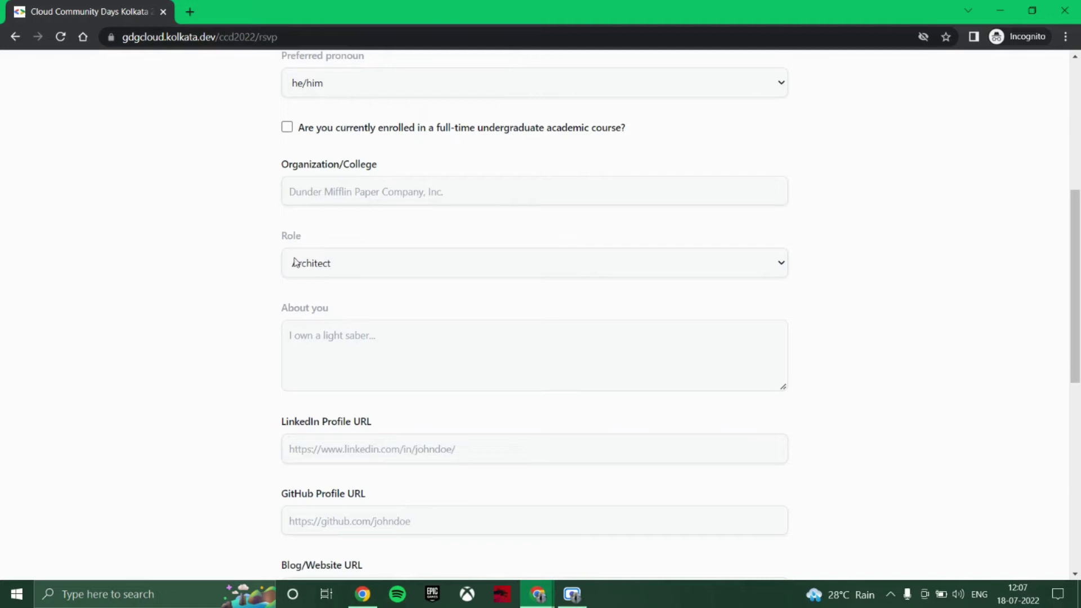
pyautogui.scroll(-1, 313, 267)
# Step: Open the Role list but keep Architect, then highlight the LinkedIn and GitHub Profile URL labels
pyautogui.click(316, 201)
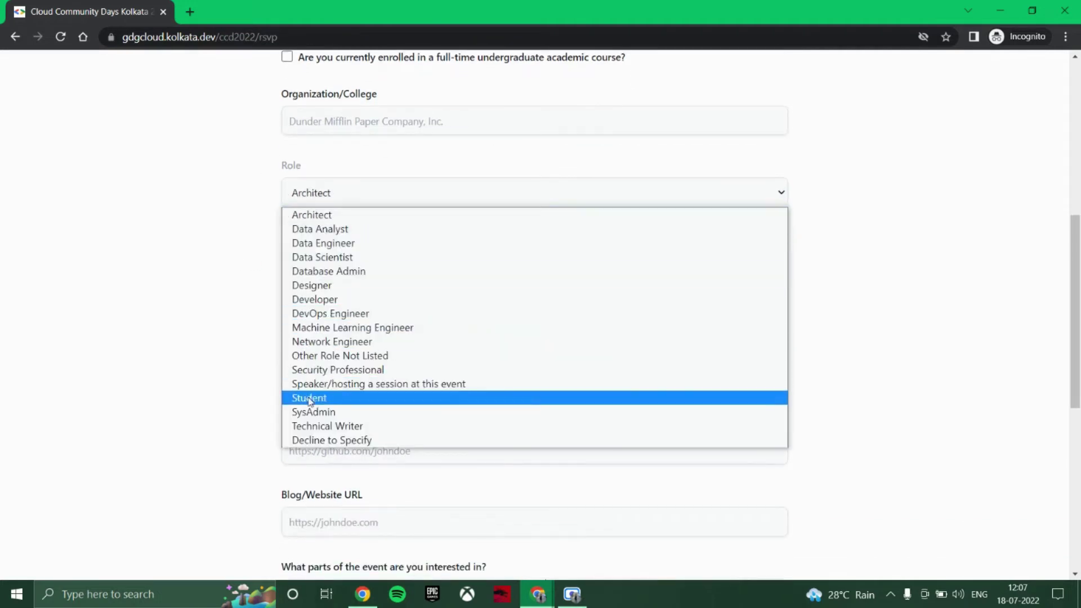
pyautogui.click(138, 359)
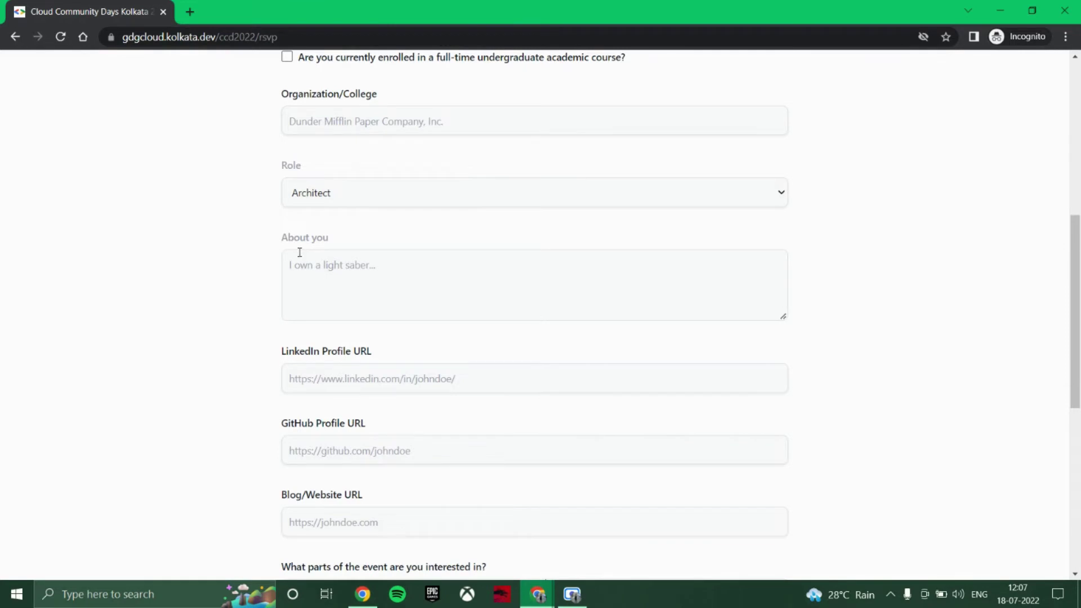
pyautogui.scroll(-1, 323, 285)
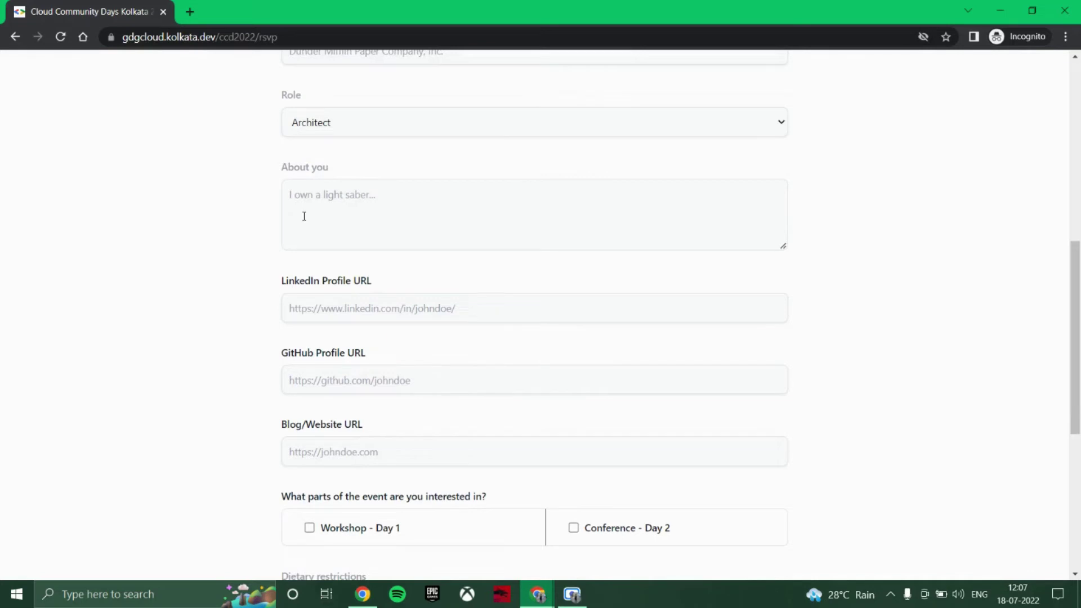
pyautogui.scroll(-1, 302, 216)
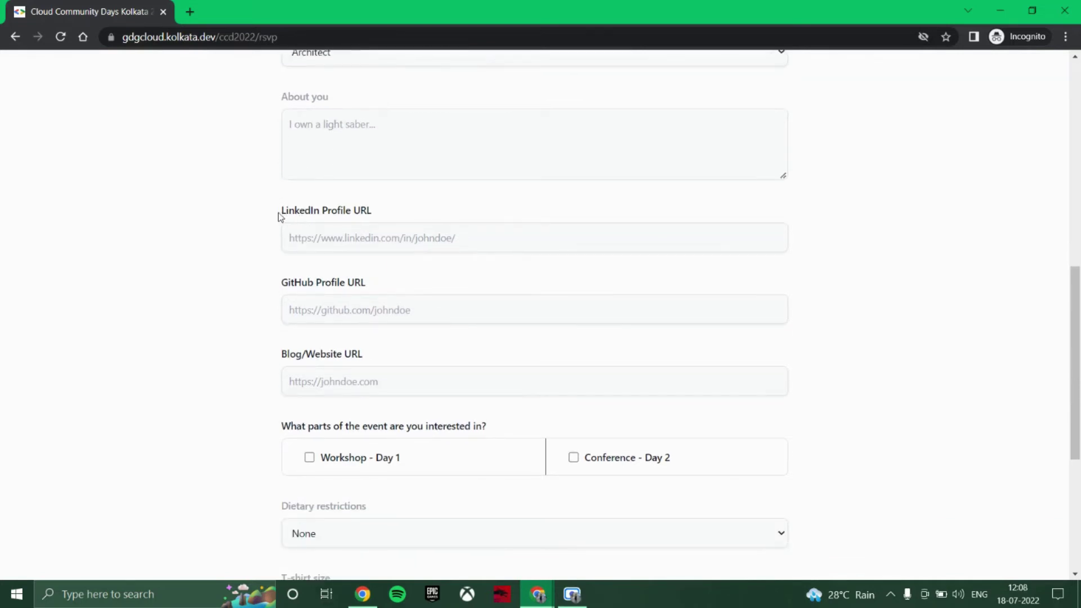
pyautogui.moveTo(280, 216); pyautogui.dragTo(382, 208)
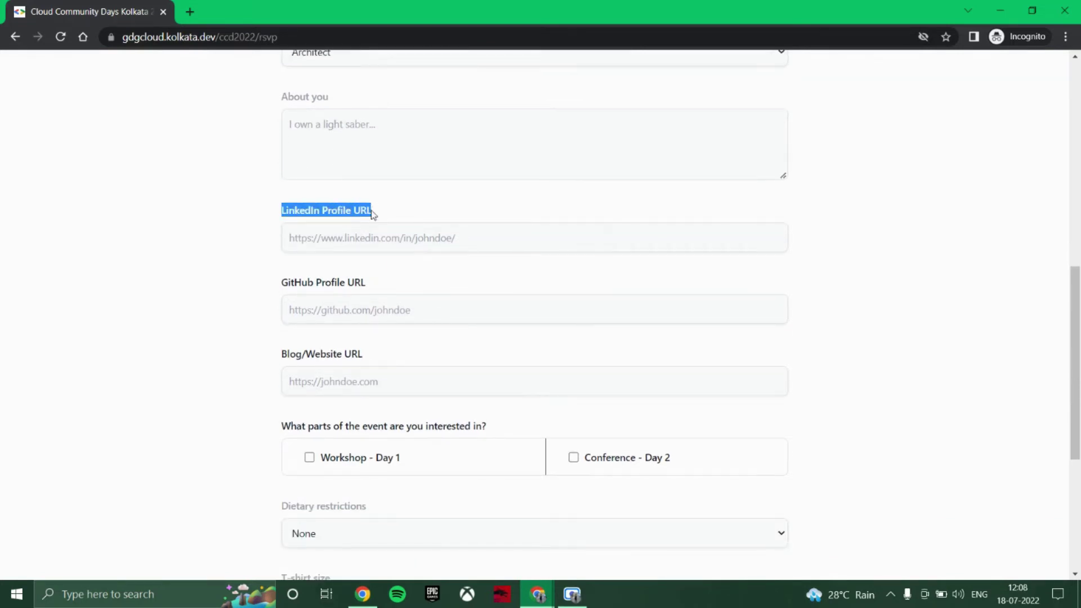
pyautogui.moveTo(277, 291); pyautogui.dragTo(381, 287)
pyautogui.moveTo(280, 355); pyautogui.dragTo(354, 354)
# Step: Scroll to the event-interest question and tick both Conference - Day 2 and Workshop - Day 1
pyautogui.scroll(-1, 268, 347)
pyautogui.scroll(-1, 268, 347)
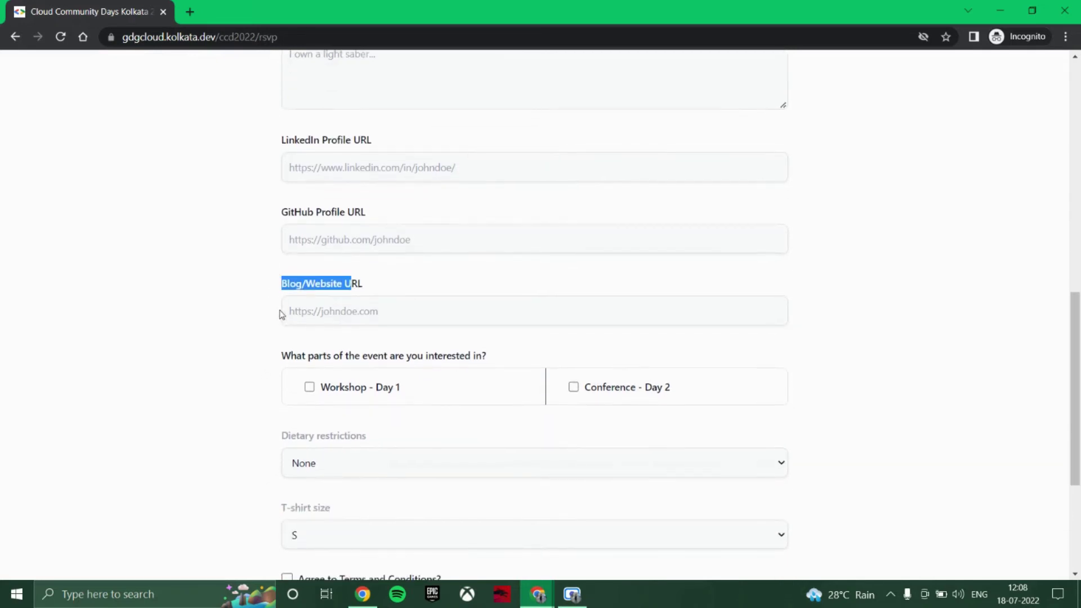
pyautogui.scroll(-1, 239, 229)
pyautogui.click(240, 228)
pyautogui.scroll(-1, 353, 235)
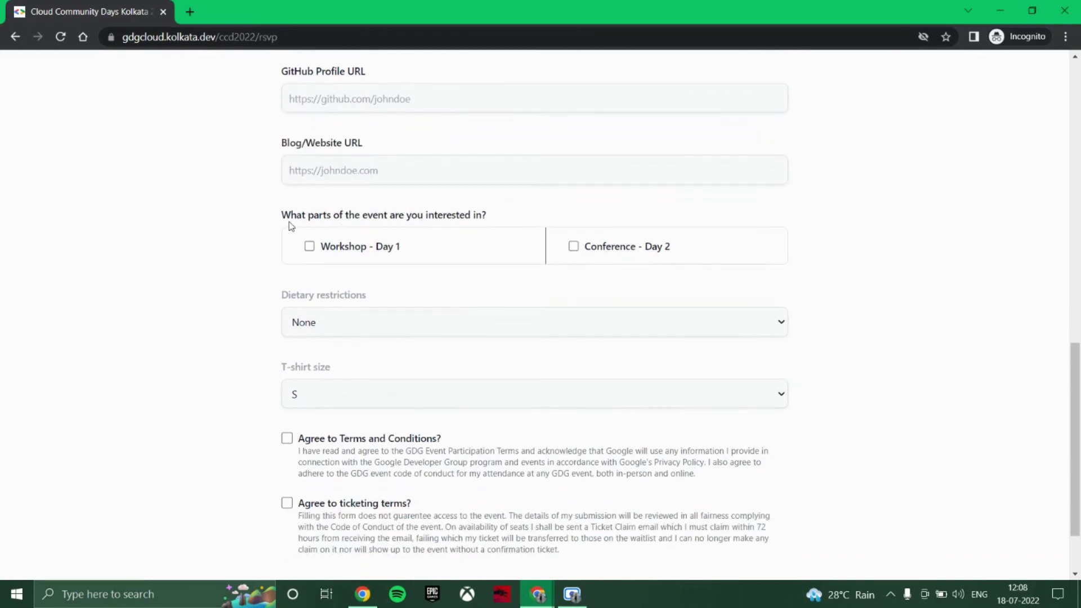
pyautogui.moveTo(274, 221); pyautogui.dragTo(509, 217)
pyautogui.click(512, 218)
pyautogui.click(581, 253)
pyautogui.click(311, 248)
# Step: Keep the dietary restriction as None and the T-shirt size as S
pyautogui.moveTo(269, 297); pyautogui.dragTo(361, 309)
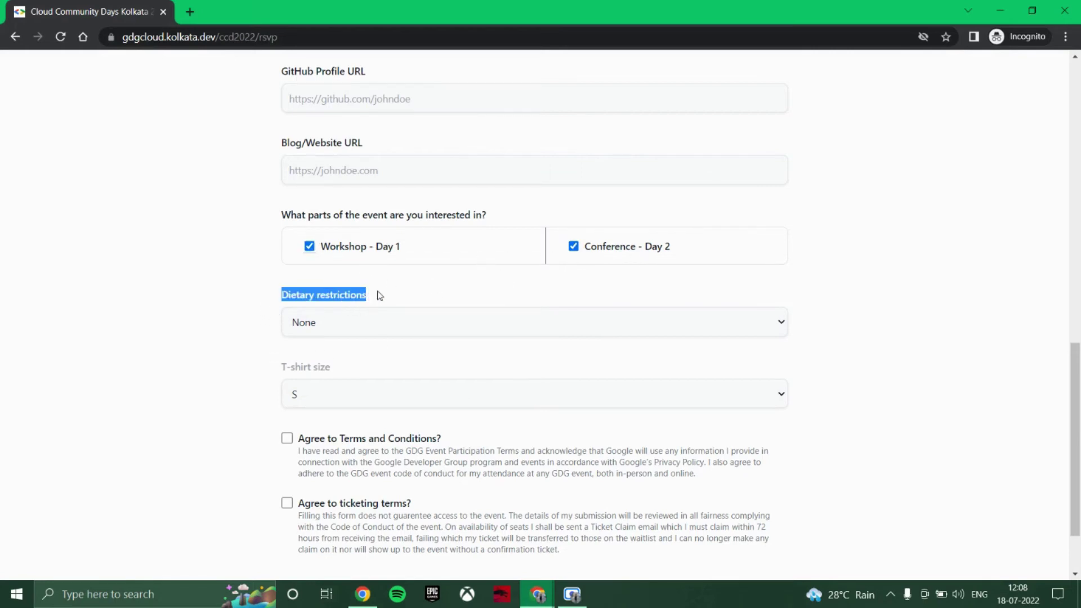
pyautogui.click(453, 319)
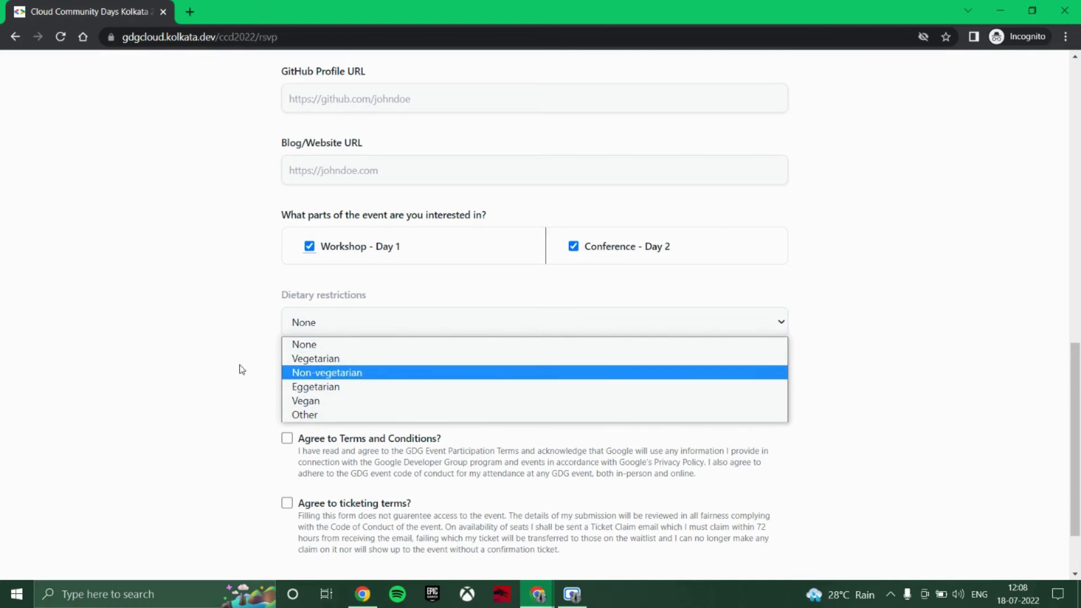
pyautogui.click(193, 353)
pyautogui.scroll(-1, 294, 336)
pyautogui.moveTo(281, 302); pyautogui.dragTo(332, 296)
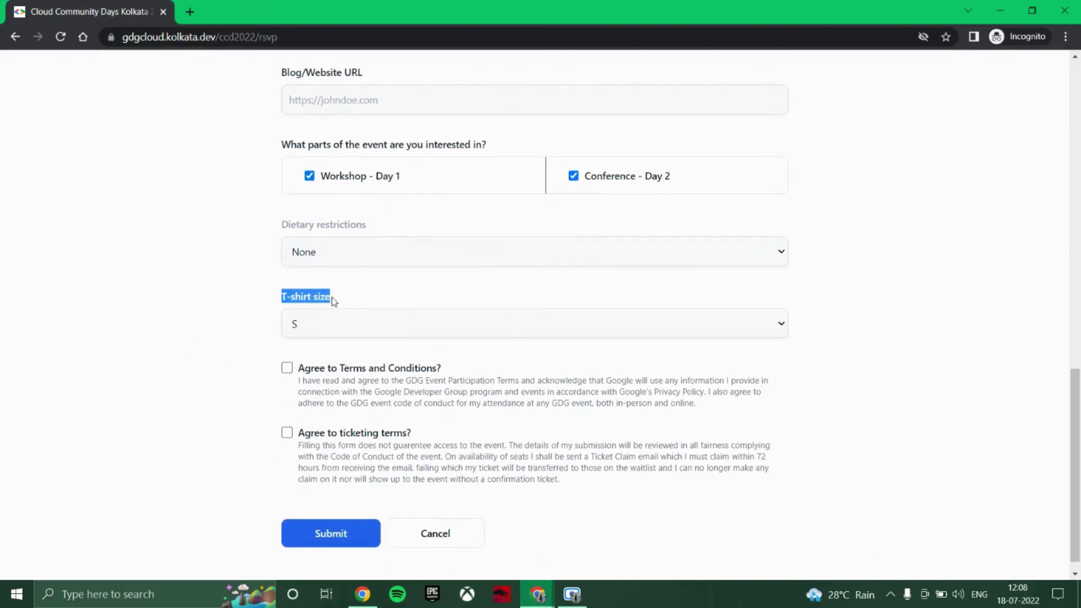
pyautogui.click(972, 311)
pyautogui.scroll(-1, 928, 332)
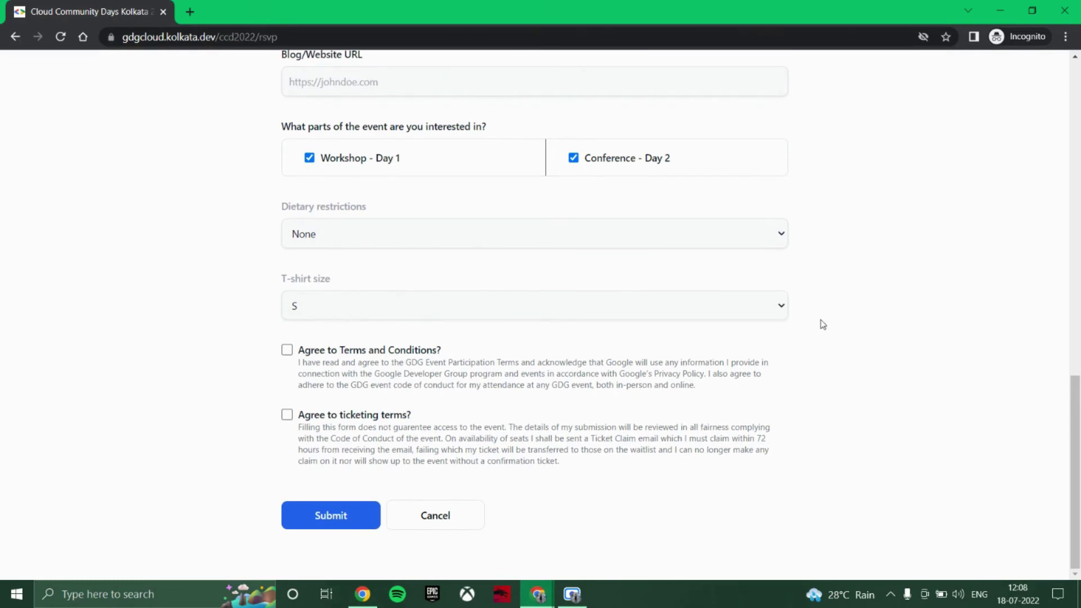
pyautogui.click(311, 319)
pyautogui.click(138, 373)
# Step: Tick the terms and conditions and ticketing terms agreement checkboxes
pyautogui.click(287, 353)
pyautogui.click(287, 415)
pyautogui.scroll(3, 231, 324)
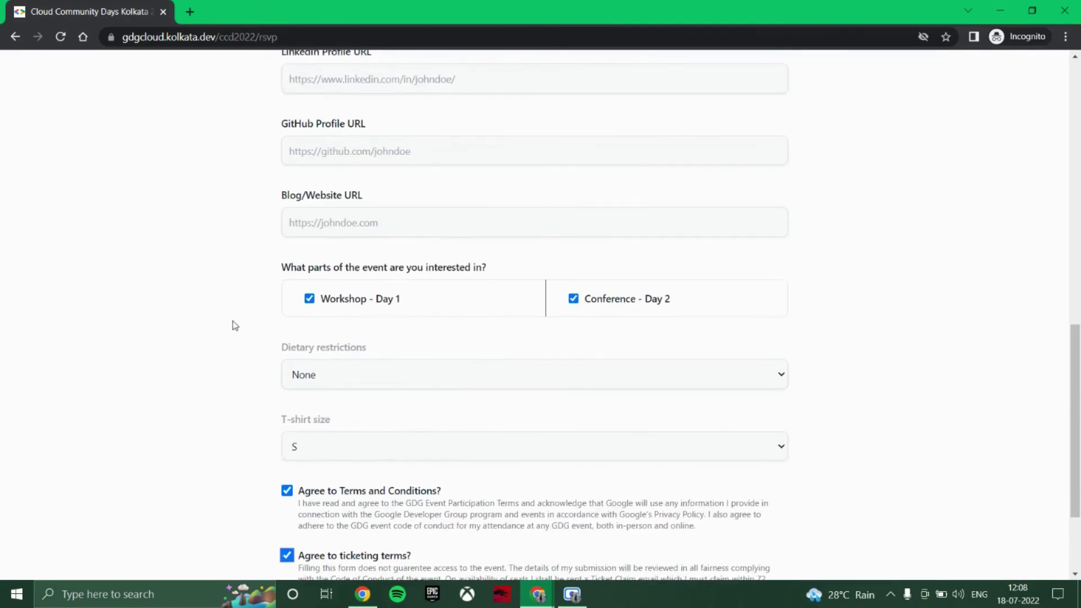
pyautogui.scroll(-3, 223, 394)
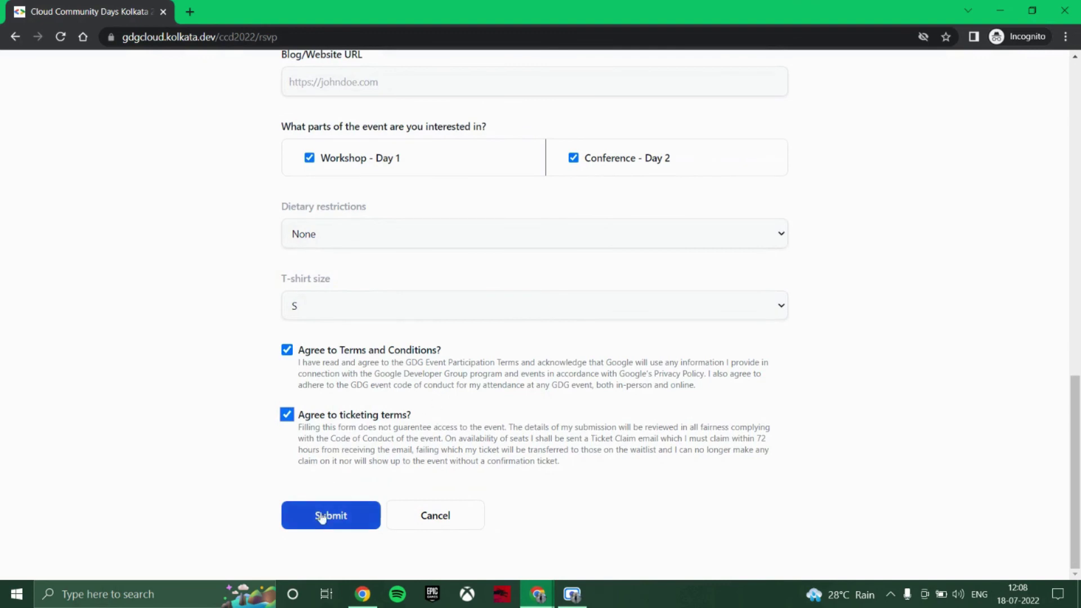
pyautogui.scroll(5, 698, 295)
pyautogui.scroll(9, 698, 295)
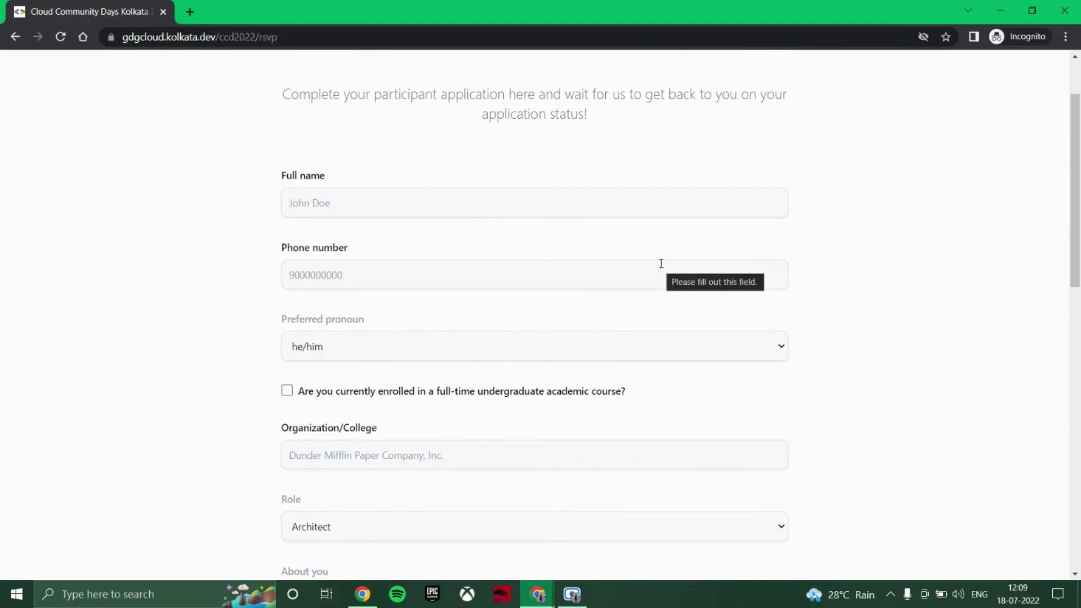
# Step: Review the form heading, then switch to the regular window showing the 27-28 August event home page
pyautogui.scroll(2, 1047, 265)
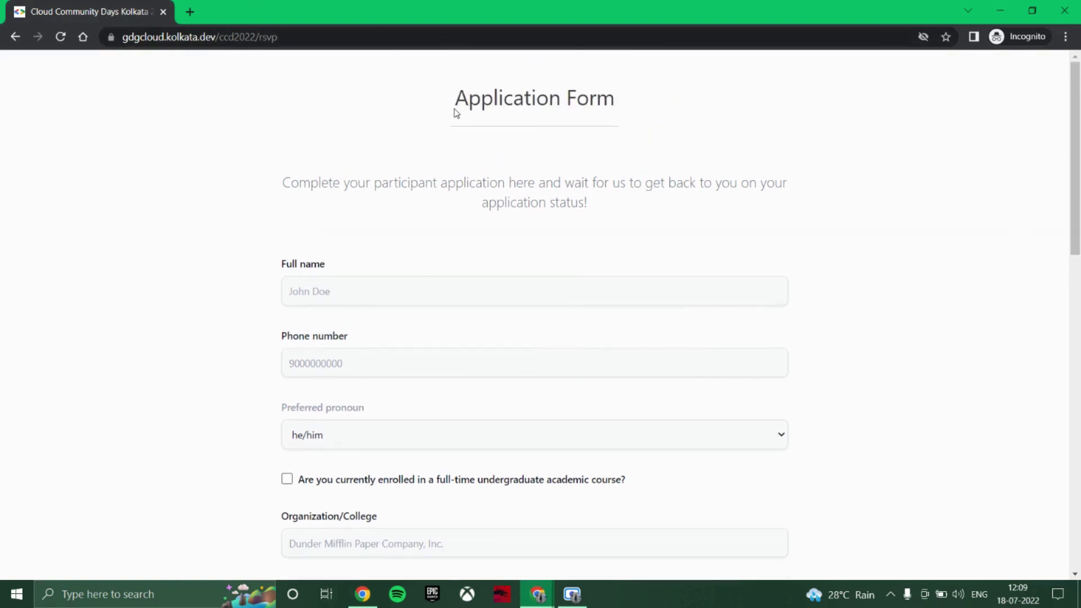
pyautogui.moveTo(456, 113); pyautogui.dragTo(644, 121)
pyautogui.click(644, 121)
pyautogui.scroll(-3, 808, 197)
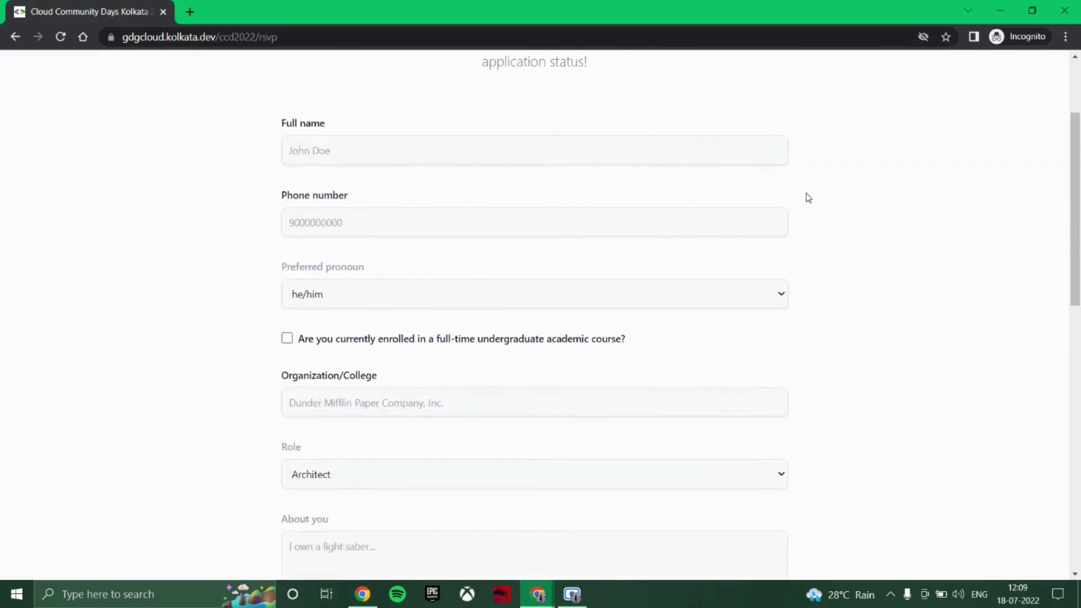
pyautogui.scroll(-5, 808, 197)
pyautogui.moveTo(538, 594)
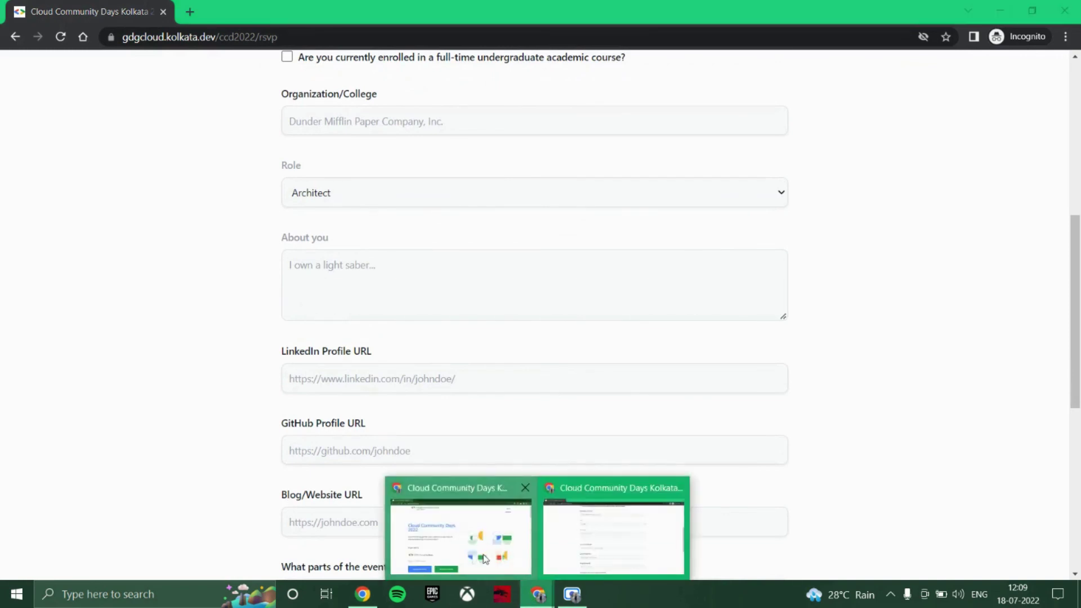
pyautogui.click(485, 559)
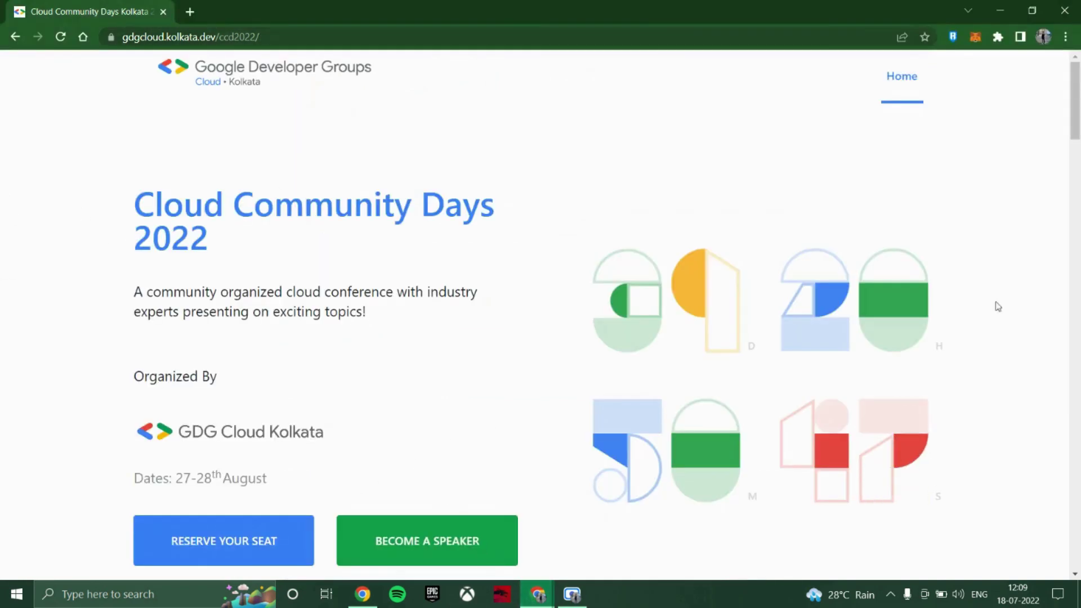